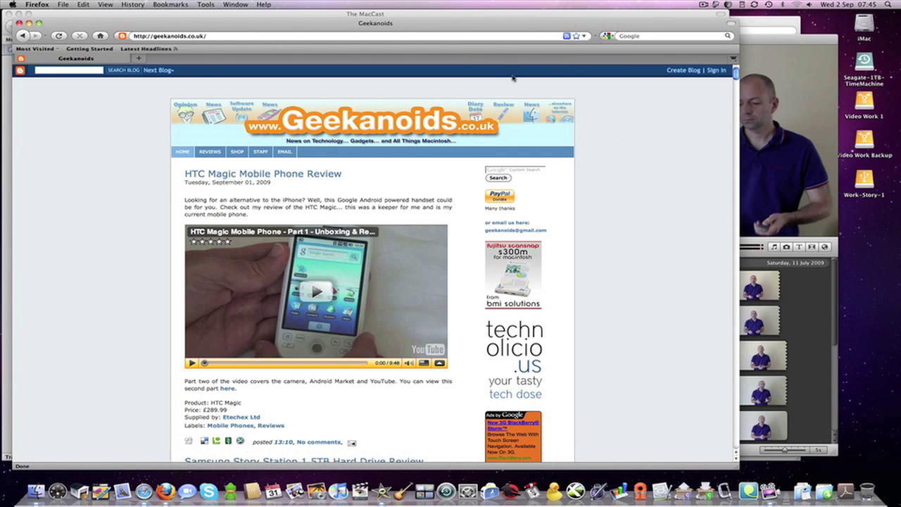
# Minimise and restore Geekanoids, then check the Dock settings in System Preferences and quit
pyautogui.doubleClick(418, 26)
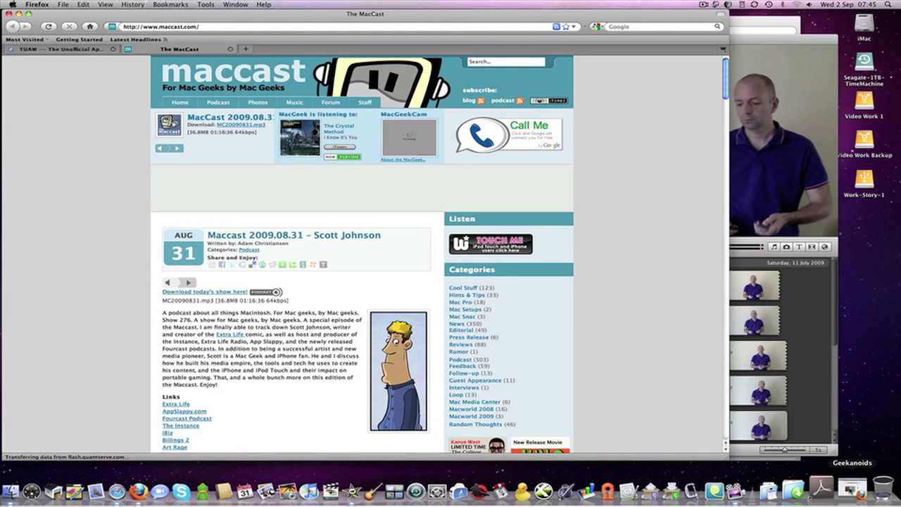
pyautogui.click(851, 487)
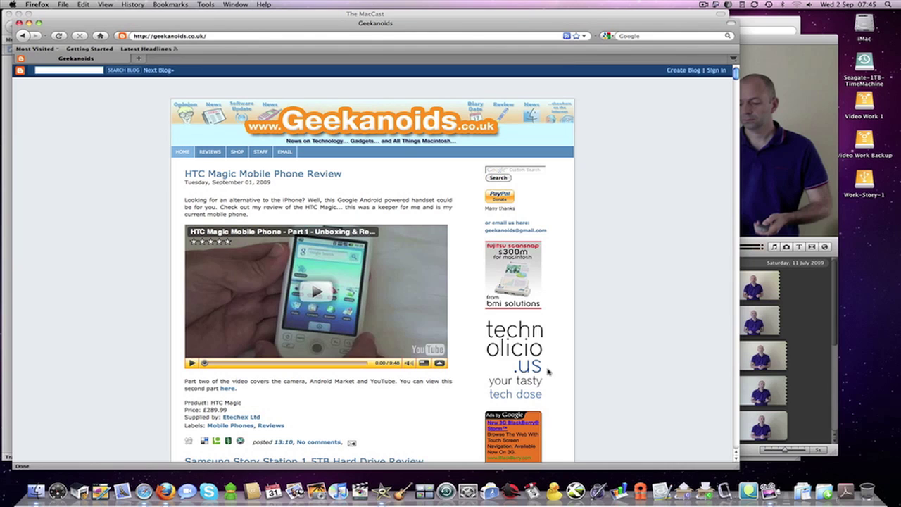
pyautogui.click(468, 483)
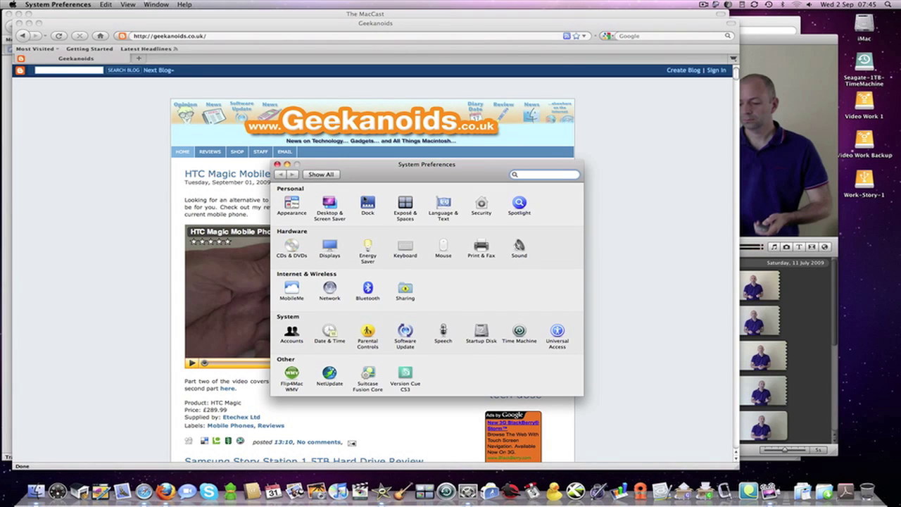
pyautogui.click(367, 204)
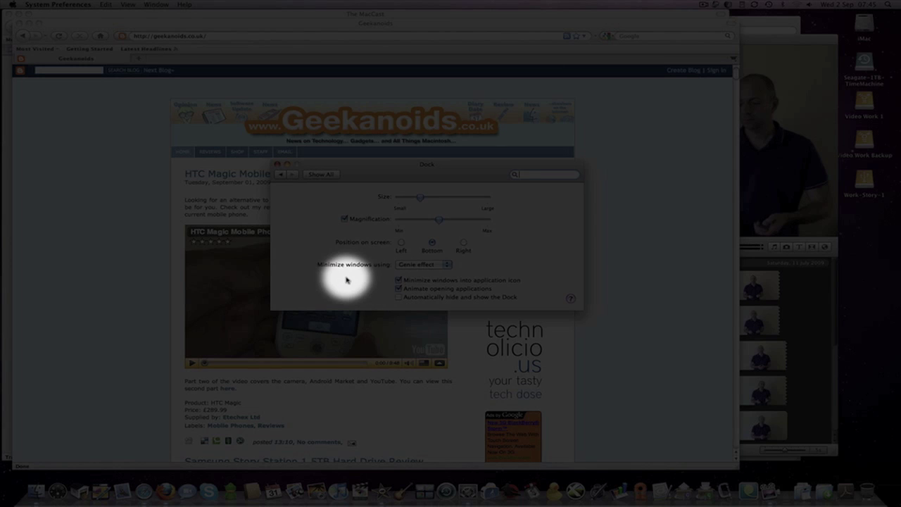
pyautogui.press('super+q')
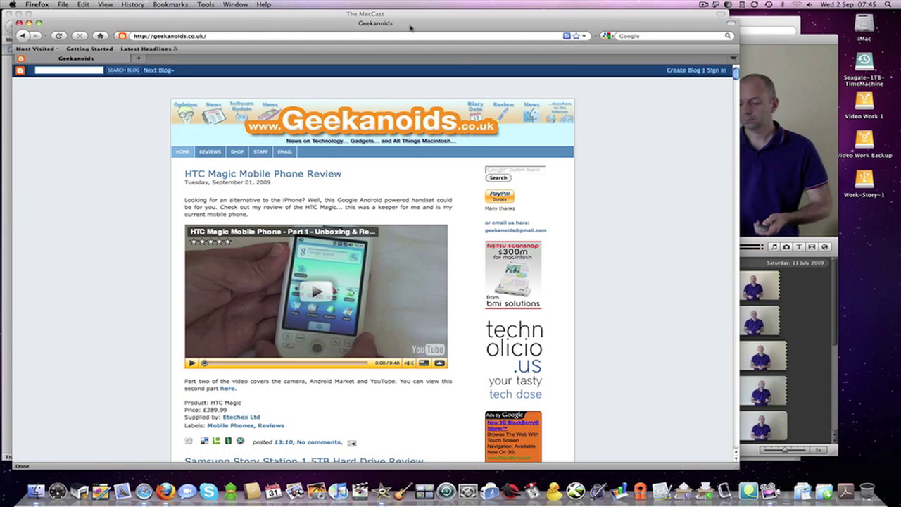
# Minimise both the Geekanoids and The MacCast Firefox windows into Firefox's Dock icon
pyautogui.doubleClick(411, 26)
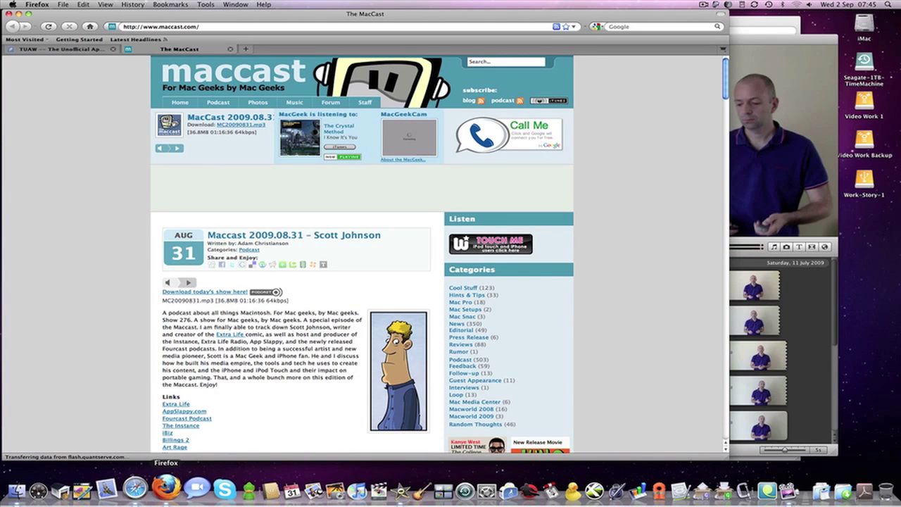
pyautogui.doubleClick(309, 19)
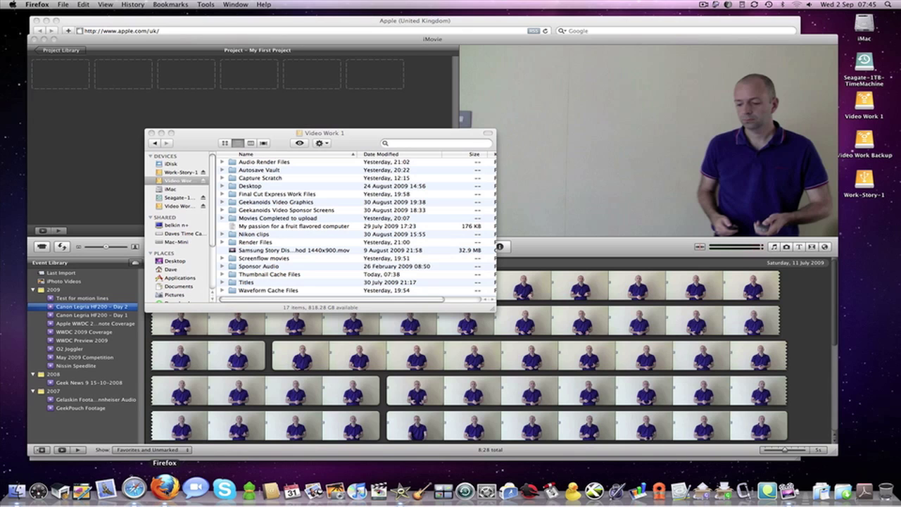
pyautogui.click(164, 488)
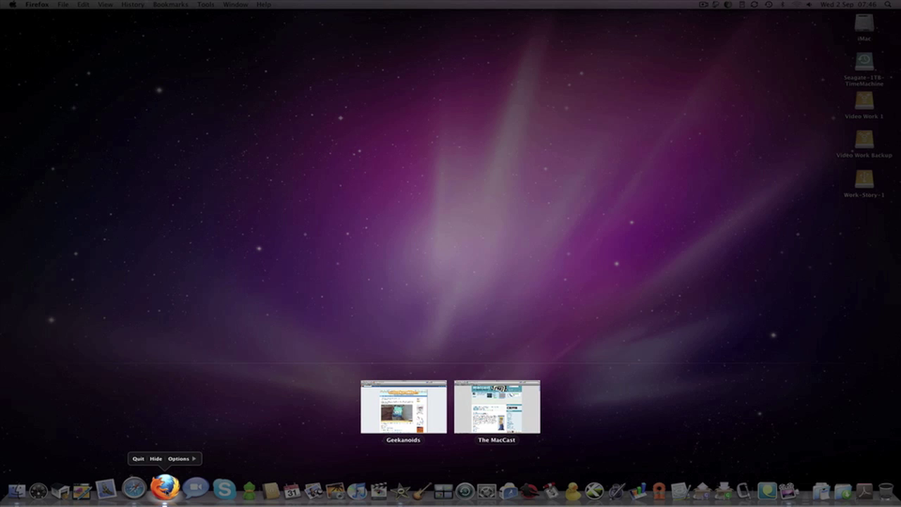
pyautogui.click(164, 487)
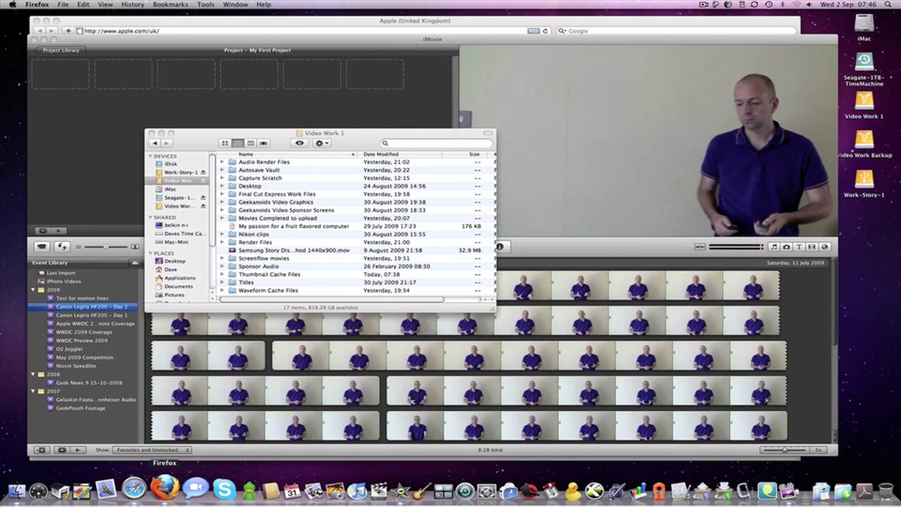
# From Firefox's Dock window list, restore Geekanoids, then bring The MacCast to the front
pyautogui.click(164, 487)
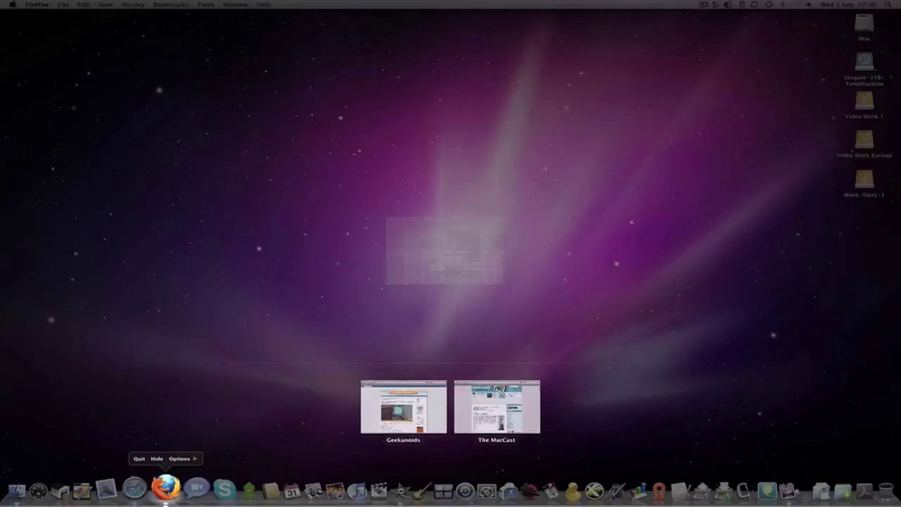
pyautogui.click(395, 402)
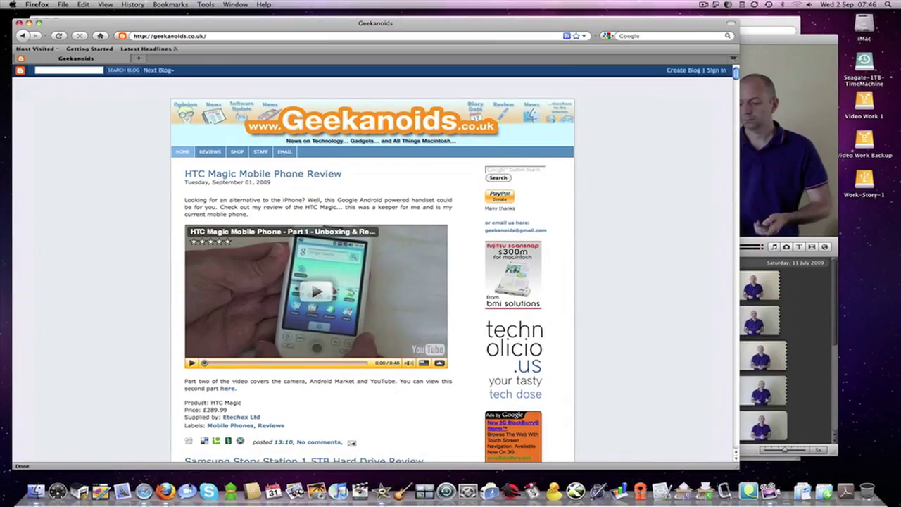
pyautogui.click(166, 488)
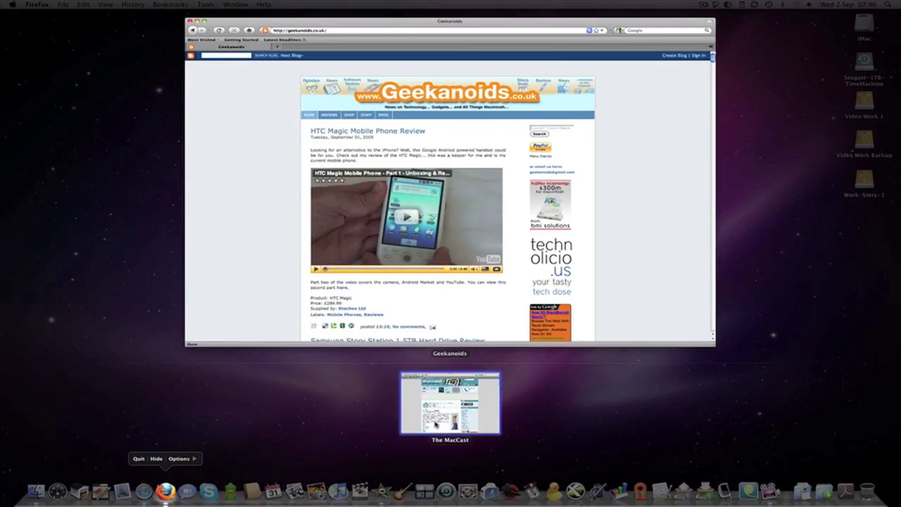
pyautogui.click(439, 423)
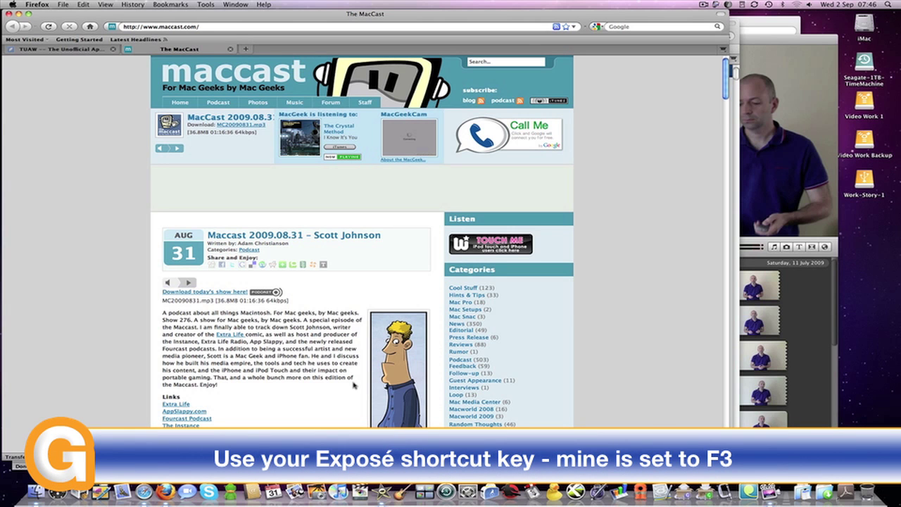
# Use Exposé to bring the Apple (United Kingdom) window forward, then the iMovie window
pyautogui.press('F3')
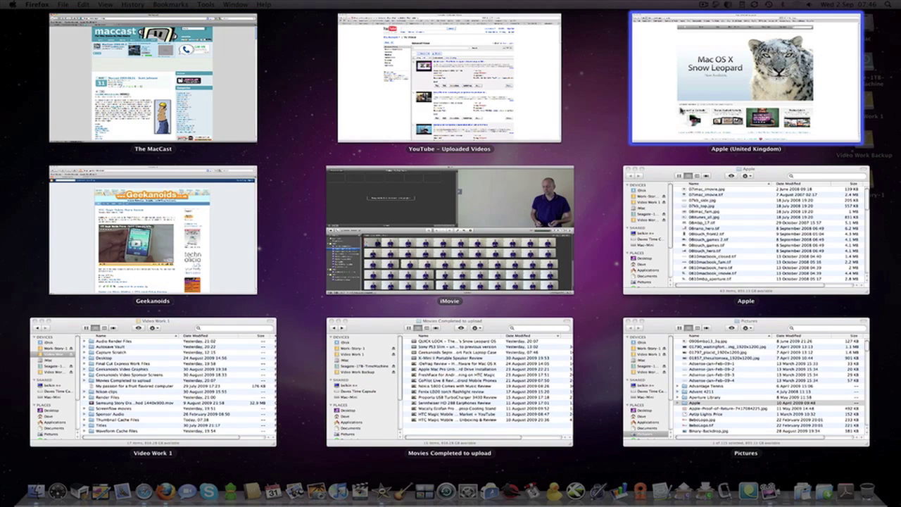
pyautogui.click(701, 105)
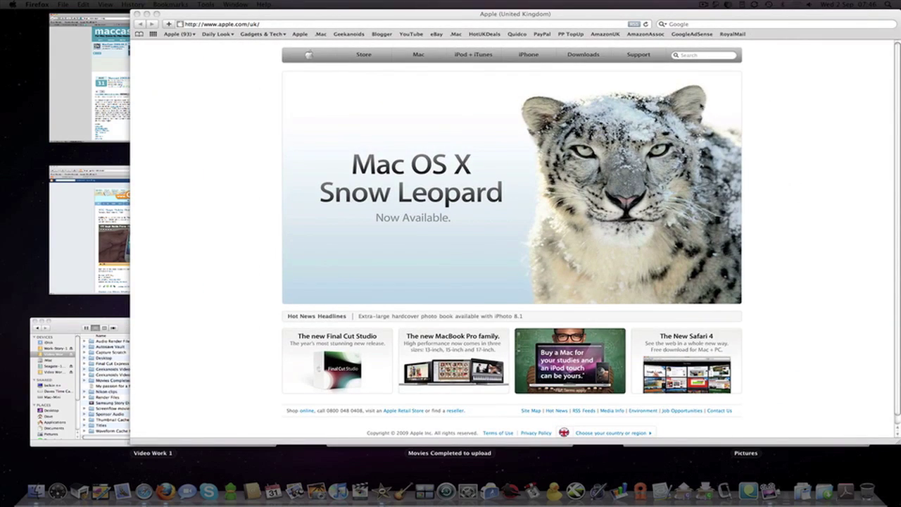
pyautogui.press('F9')
pyautogui.click(490, 230)
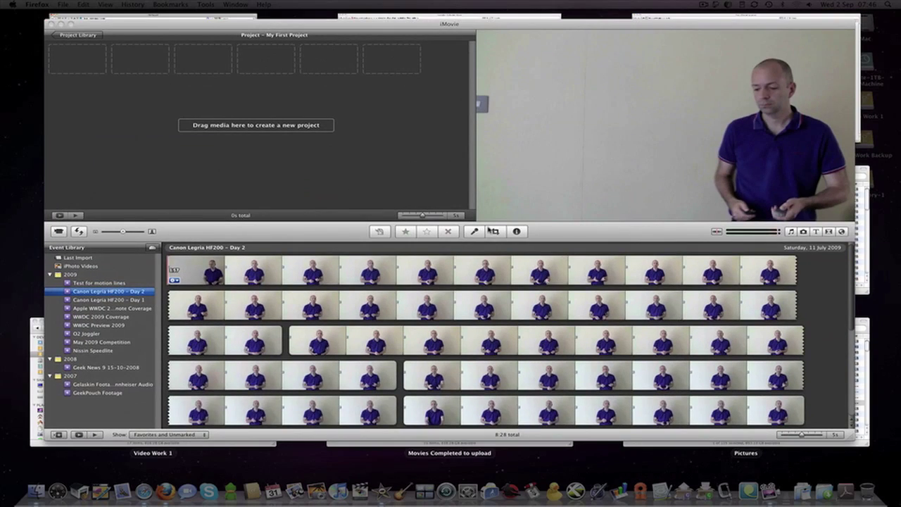
pyautogui.press('F9')
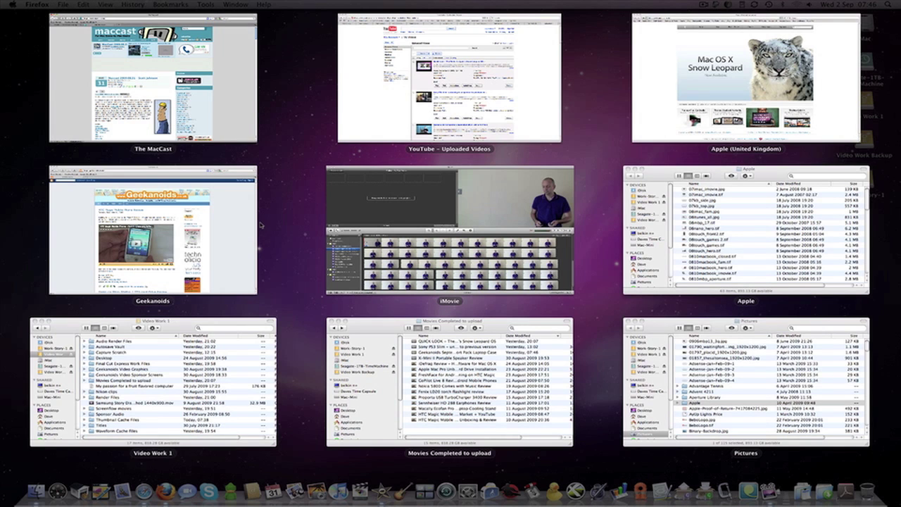
# Sort Exposé thumbnails alphabetically with Cmd+1, then by application with Cmd+2, and exit
pyautogui.press('super+1')
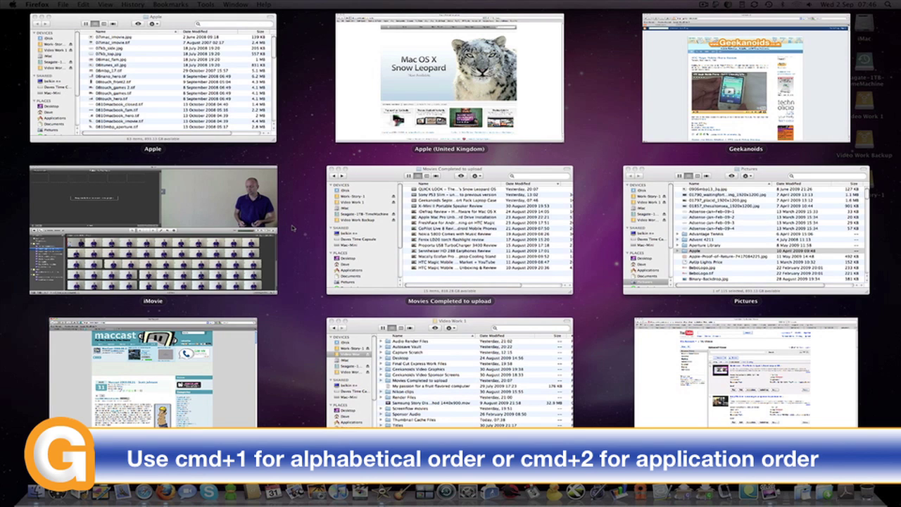
pyautogui.press('super+2')
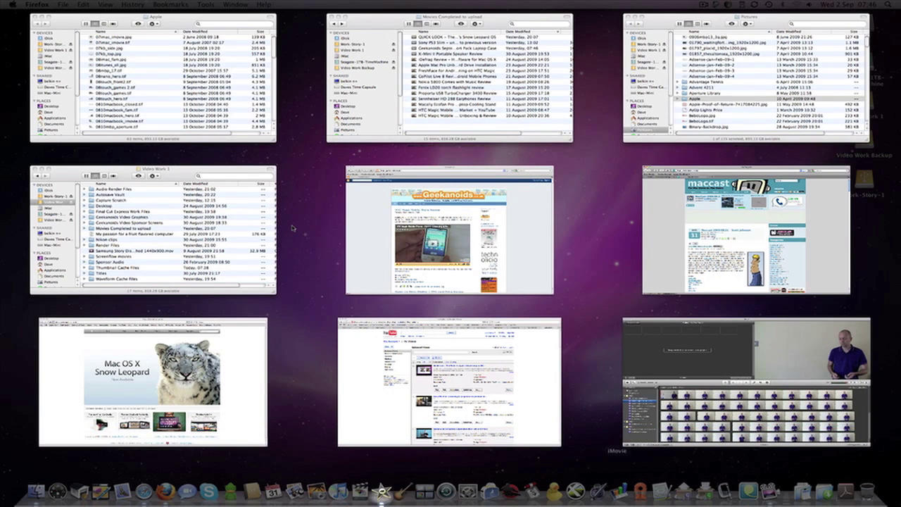
pyautogui.press('Escape')
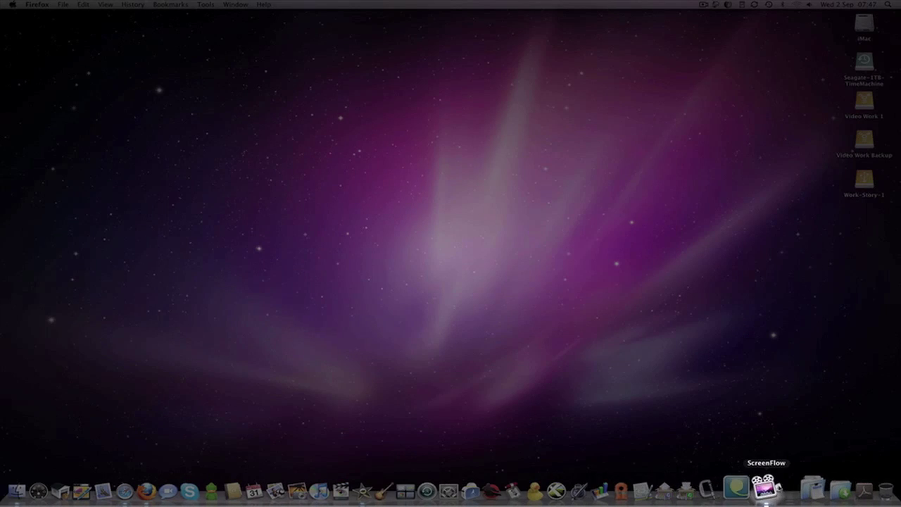
# Tab through the Finder, Safari and Firefox windows, then minimise the Geekanoids window
pyautogui.press('Tab')
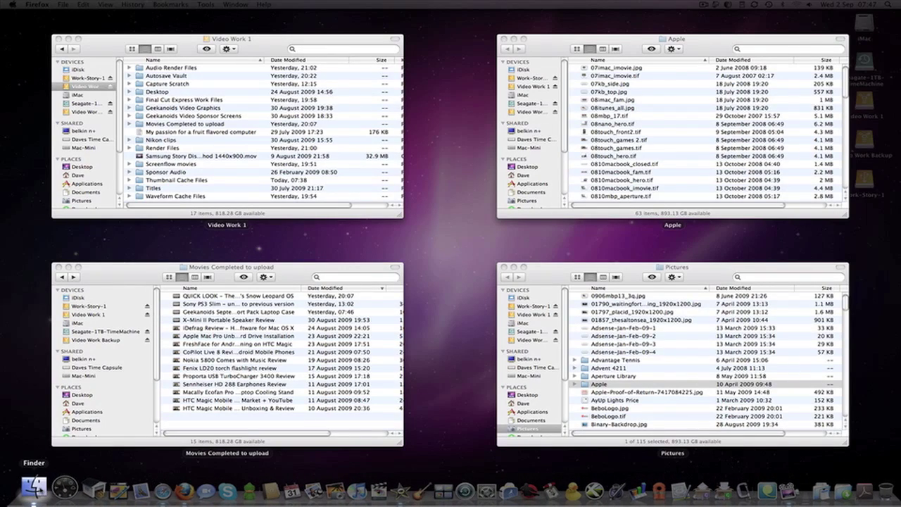
pyautogui.press('Tab')
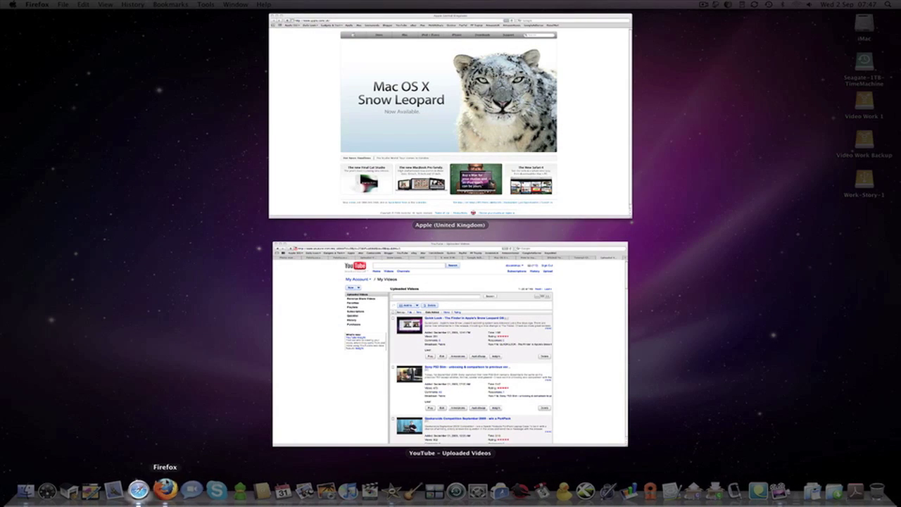
pyautogui.press('Tab')
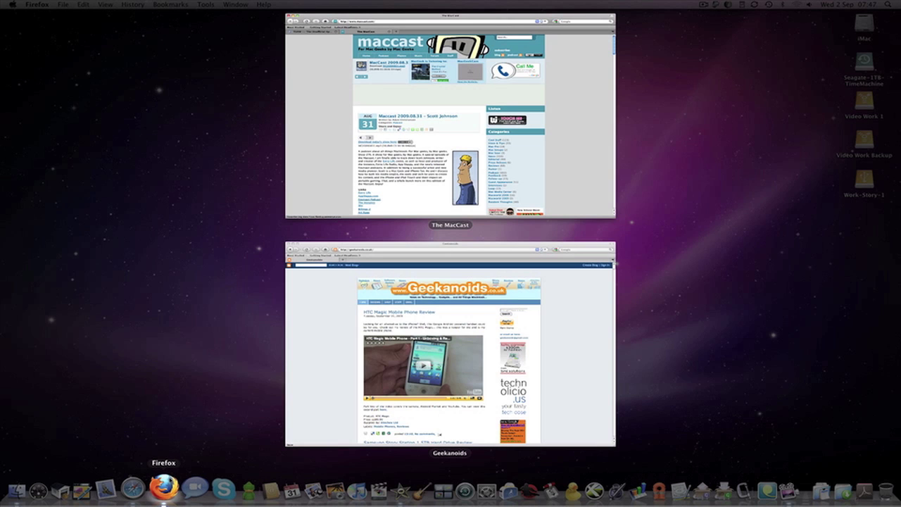
pyautogui.click(387, 247)
pyautogui.doubleClick(390, 26)
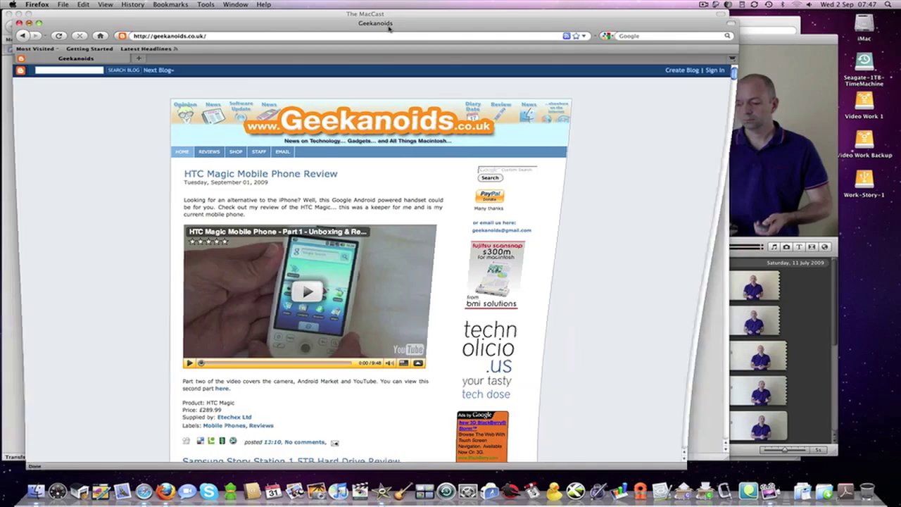
# Cycle through application windows in Exposé and bring 'Movies Completed to upload' to the front
pyautogui.press('F9')
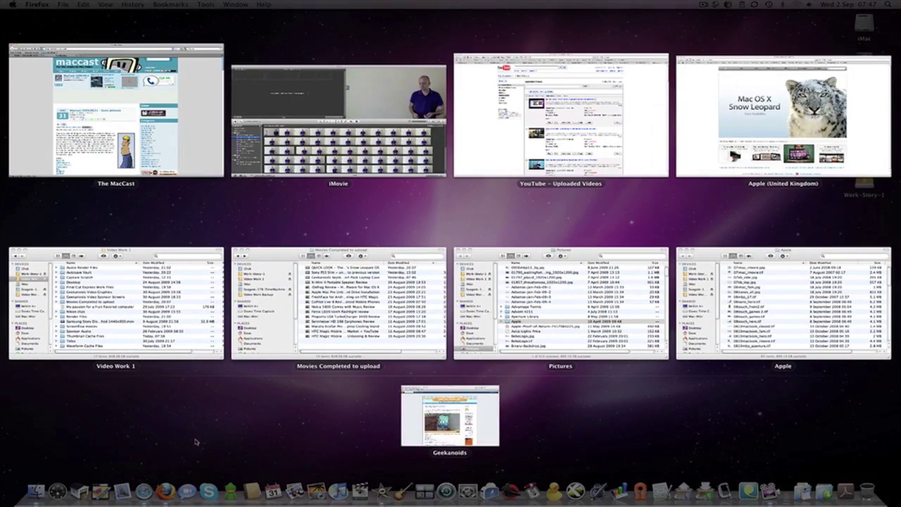
pyautogui.press('F10')
pyautogui.press('Tab')
pyautogui.press('Tab')
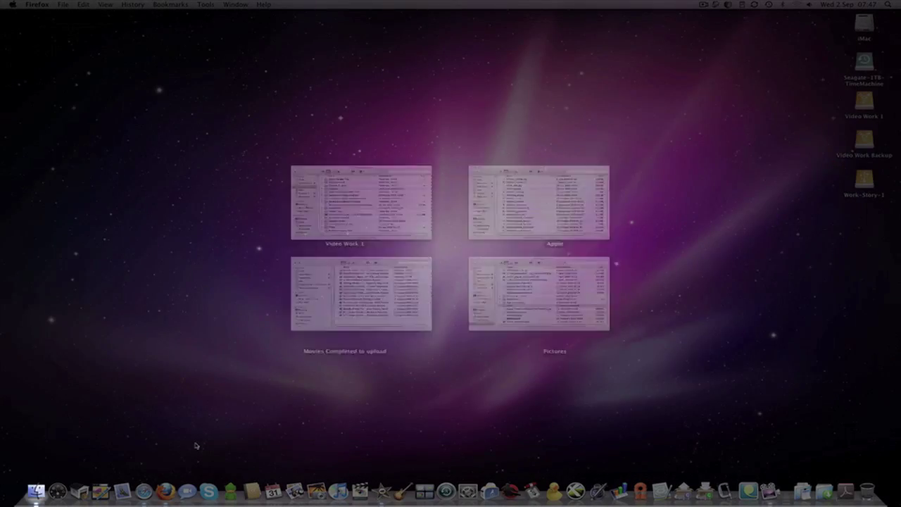
pyautogui.press('Tab')
pyautogui.press('Tab')
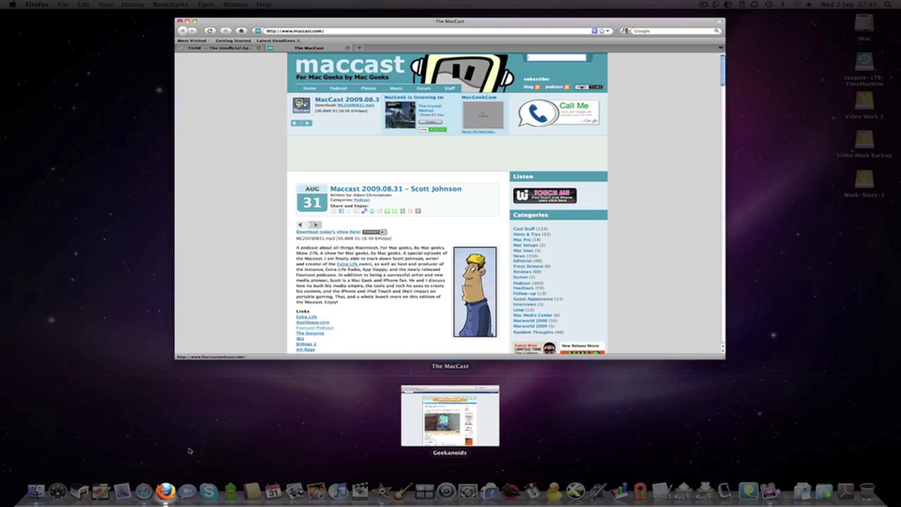
pyautogui.press('Tab')
pyautogui.press('Tab')
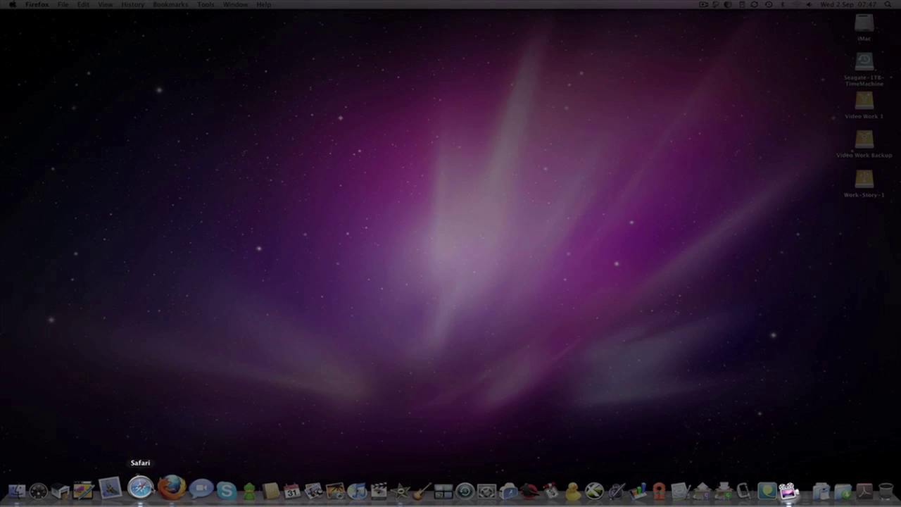
pyautogui.press('F9')
pyautogui.press('F9')
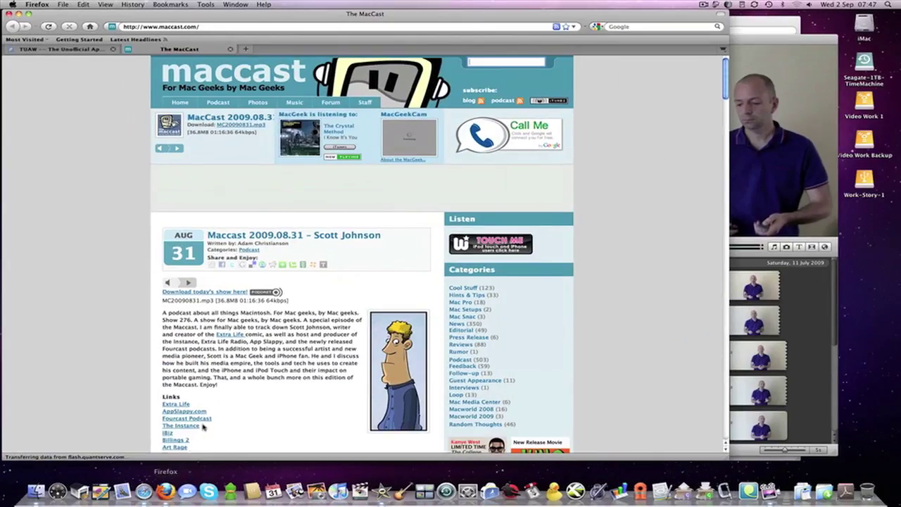
pyautogui.press('F9')
pyautogui.click(335, 257)
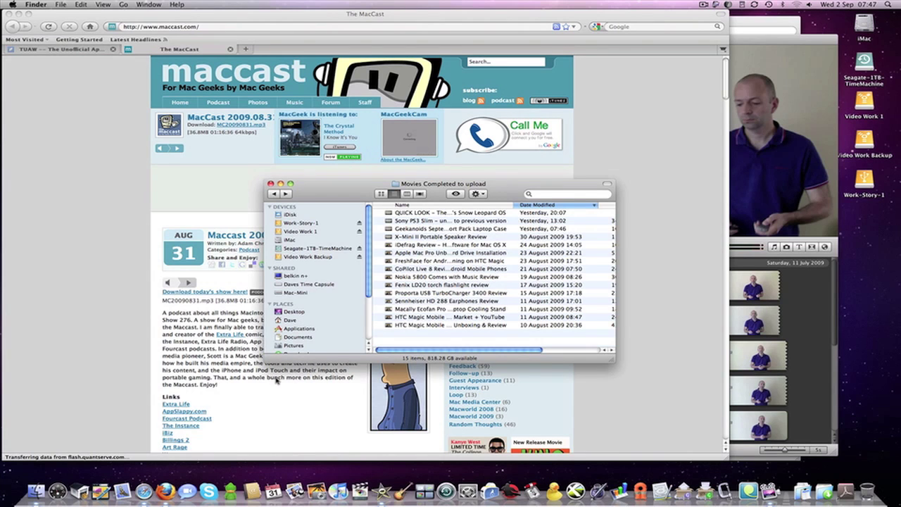
# Drag 0906mbp13_3q.jpg from the Pictures window into Video Work 1, using Exposé mid-drag
pyautogui.press('F9')
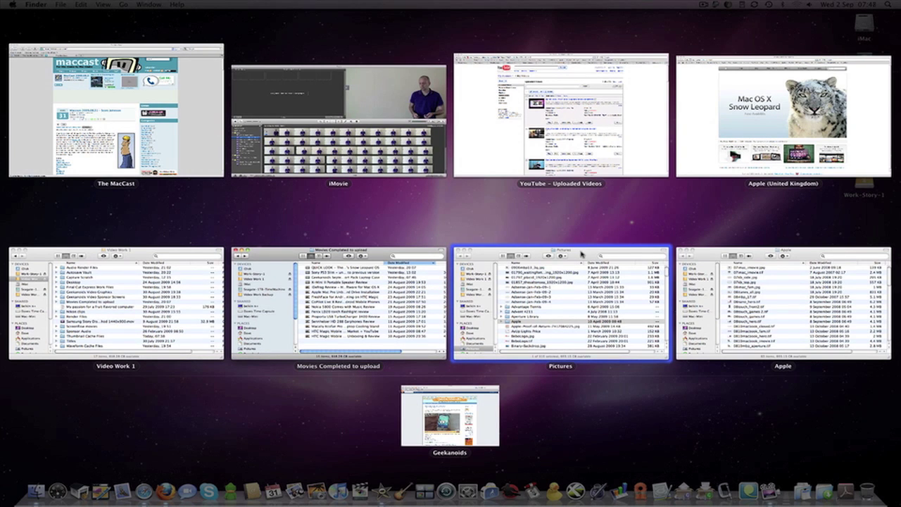
pyautogui.click(582, 255)
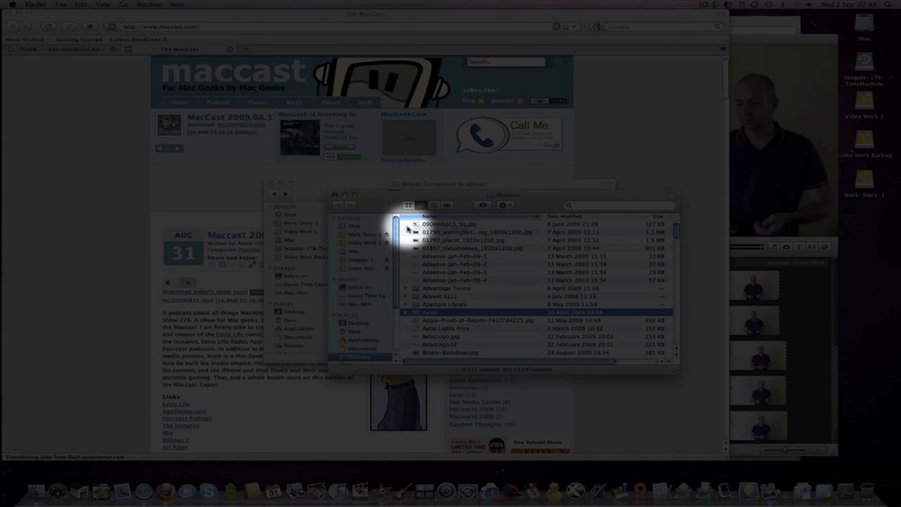
pyautogui.moveTo(408, 228); pyautogui.dragTo(189, 256)
pyautogui.press('F9')
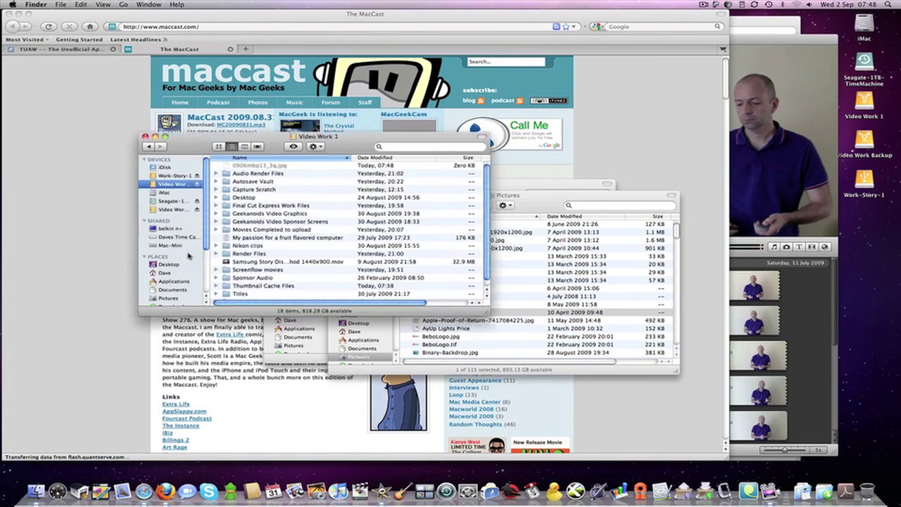